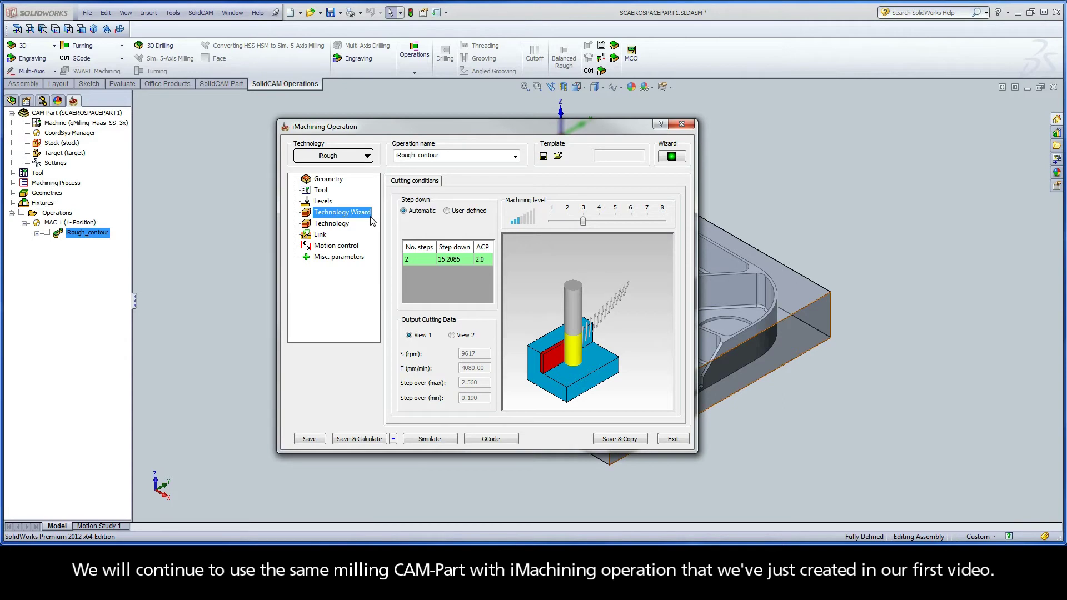
- Open the tool table for the iRough_contour operation's 12 mm 5-flute end mill
click(321, 190)
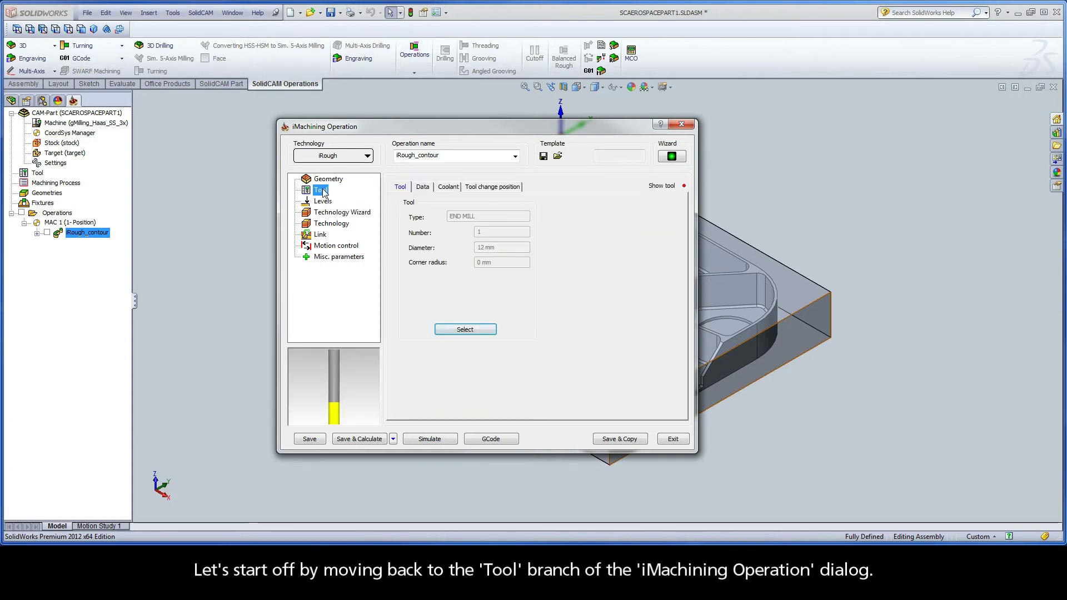
click(455, 330)
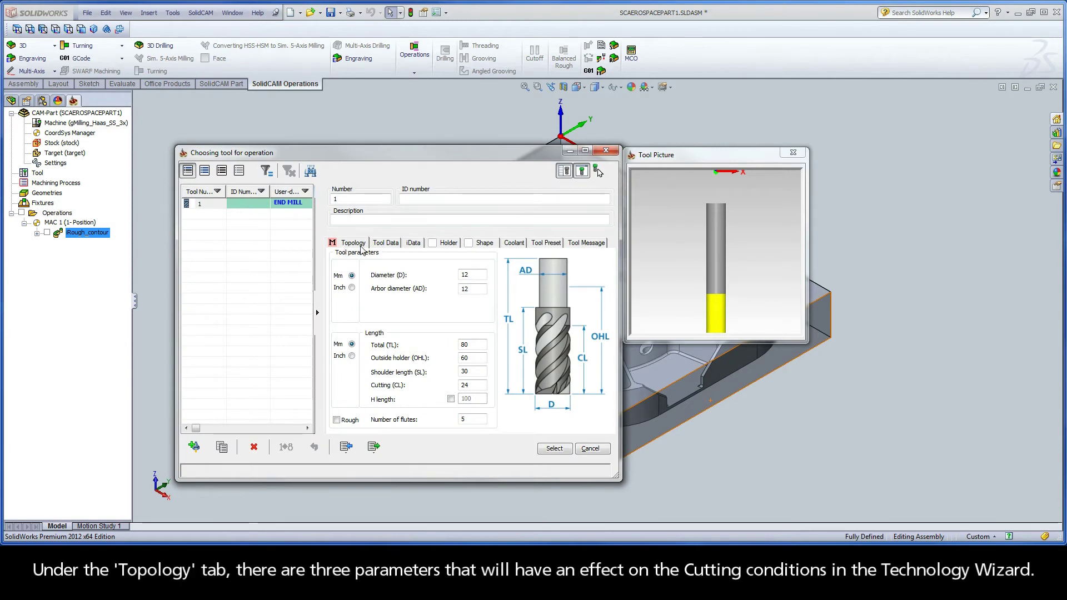
click(470, 275)
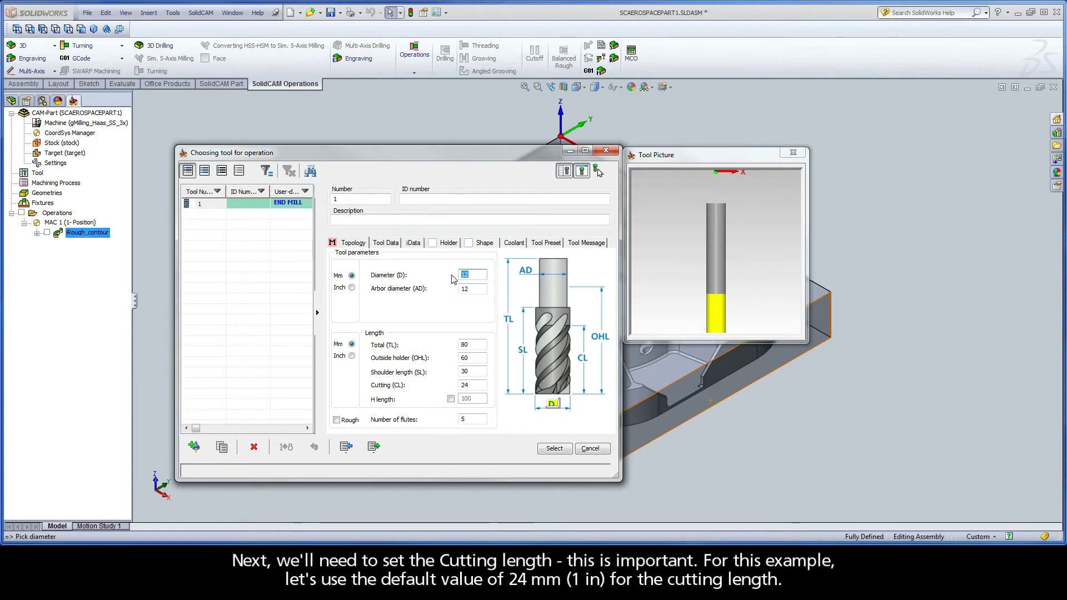
click(463, 384)
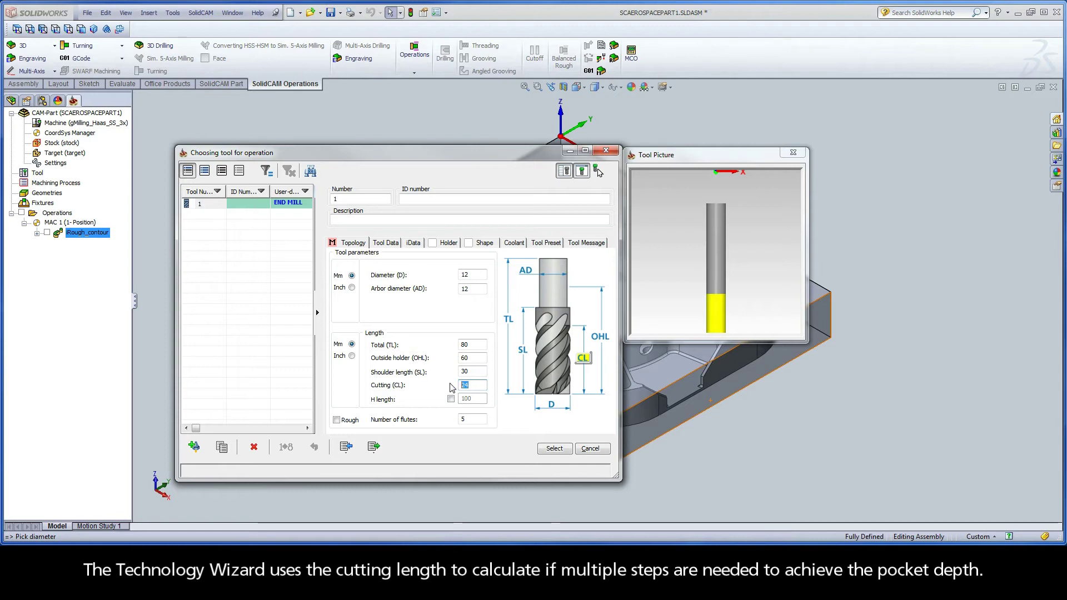
double_click(461, 419)
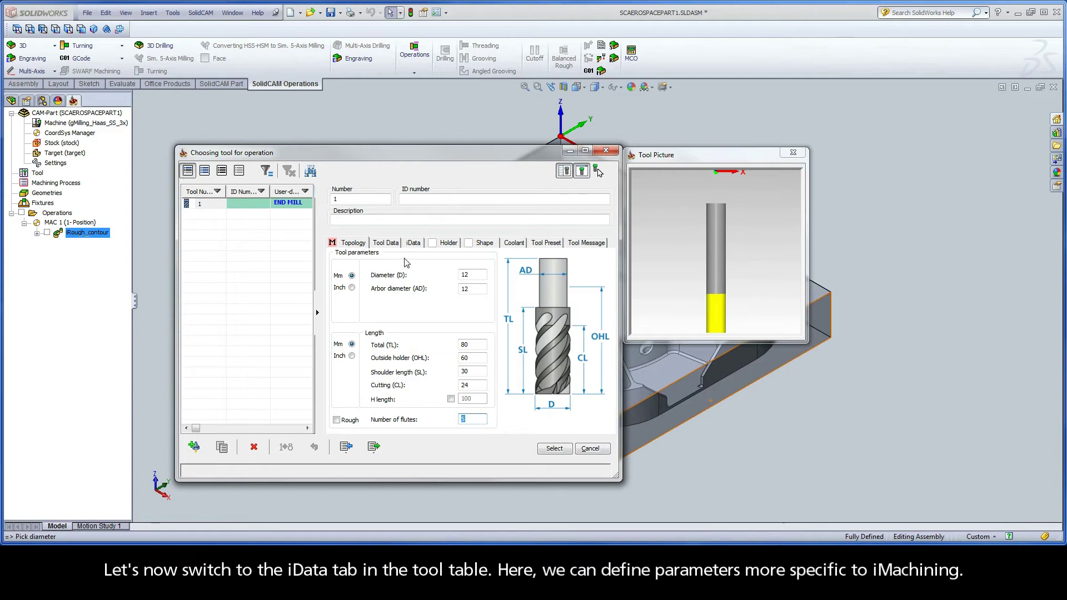
- Show the end mill's iData: Aluminum_100BHN-60HRB database, Carbide at 100%, machining level 3
click(418, 248)
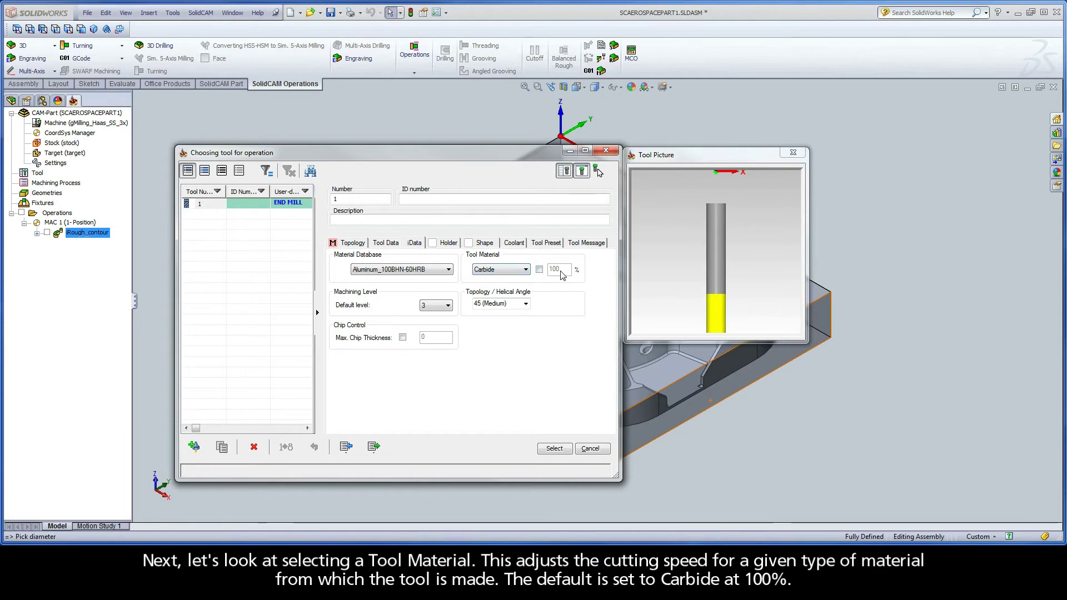
click(505, 271)
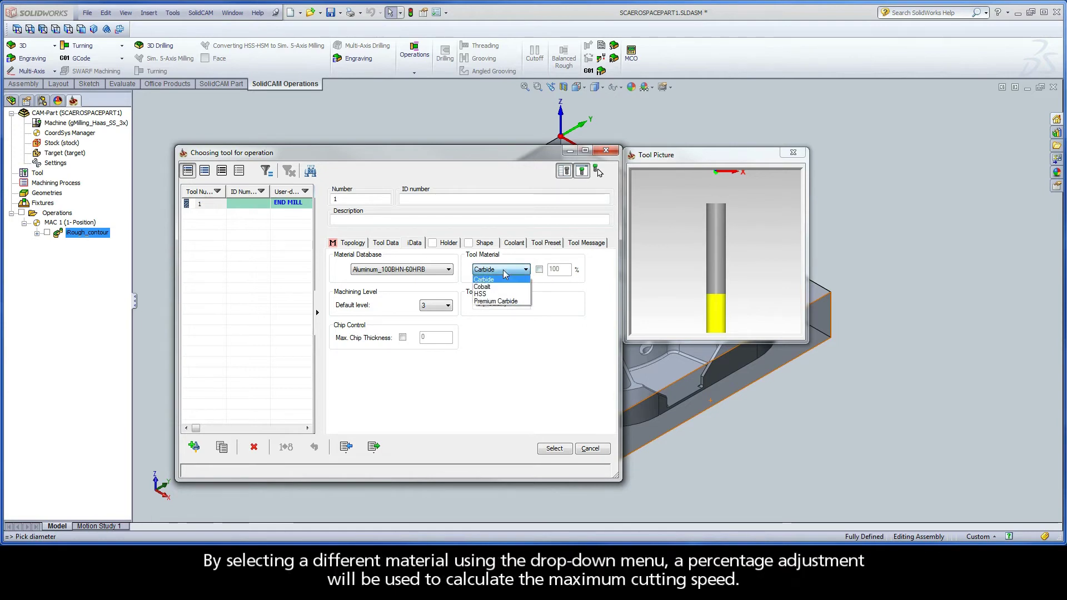
click(502, 302)
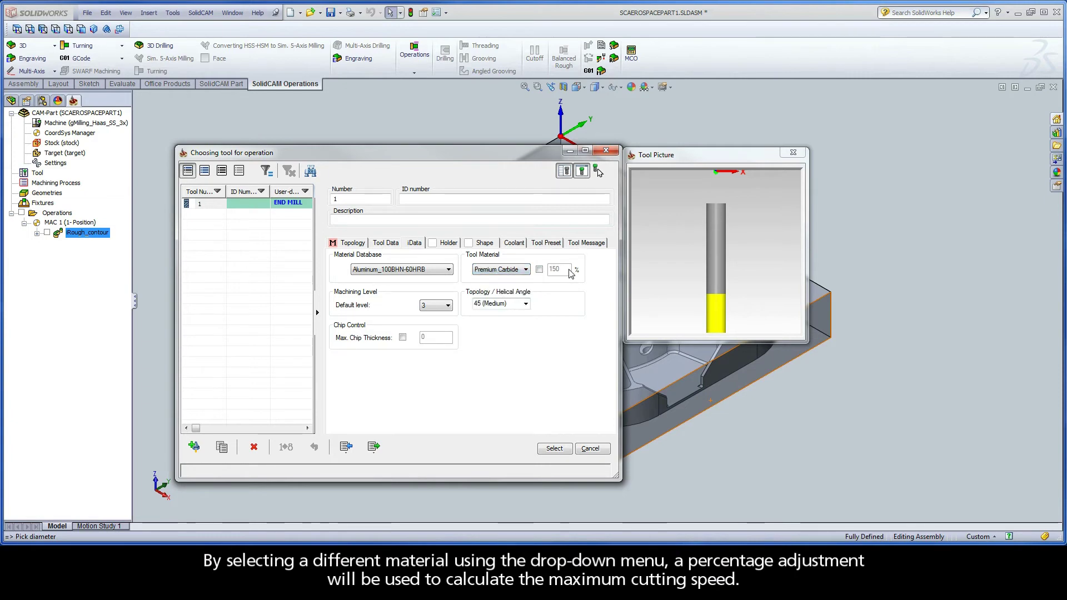
click(539, 269)
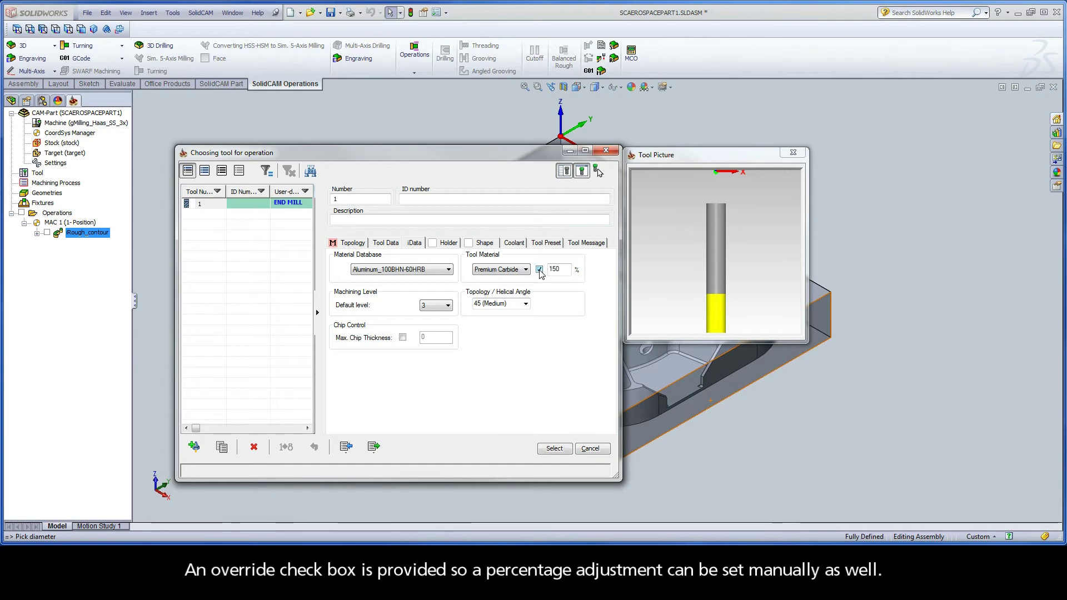
key(Tab)
click(539, 270)
click(523, 270)
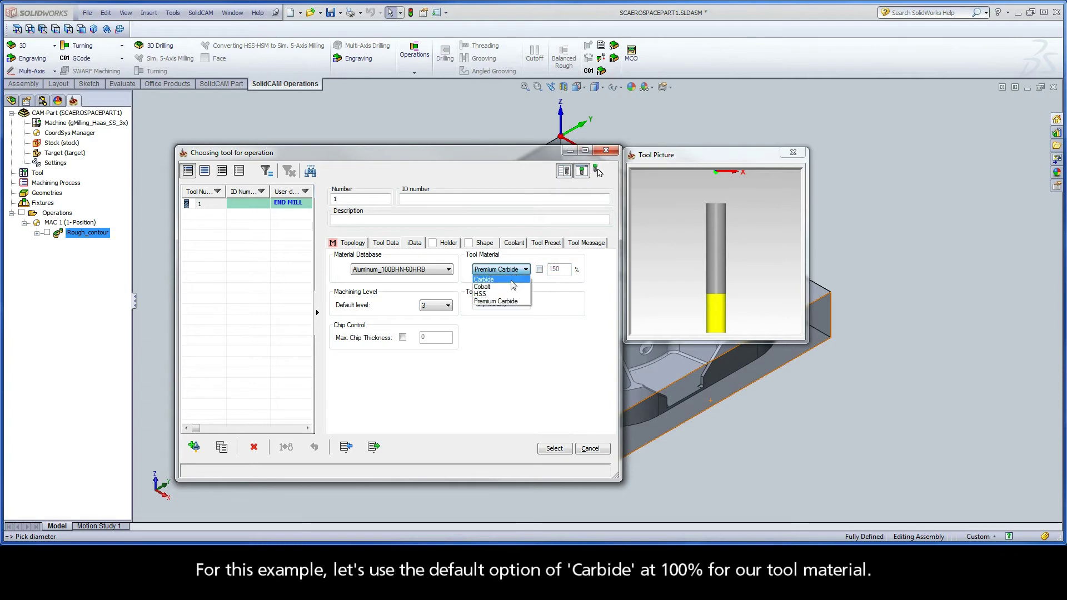
click(512, 280)
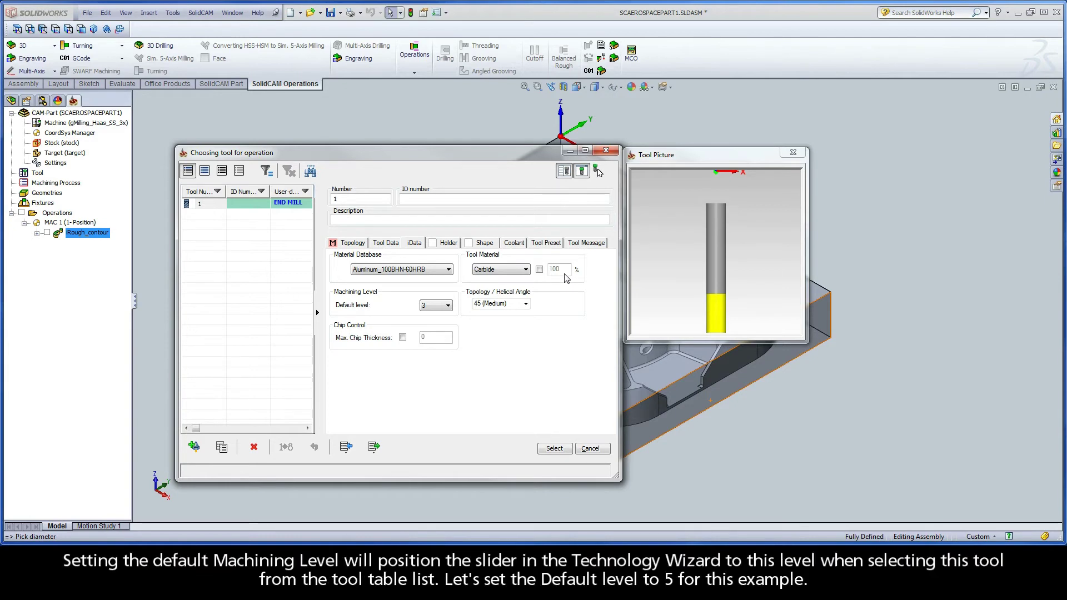
- Set the end mill's default machining level to 5 and keep the 45 (Medium) helical angle
click(437, 306)
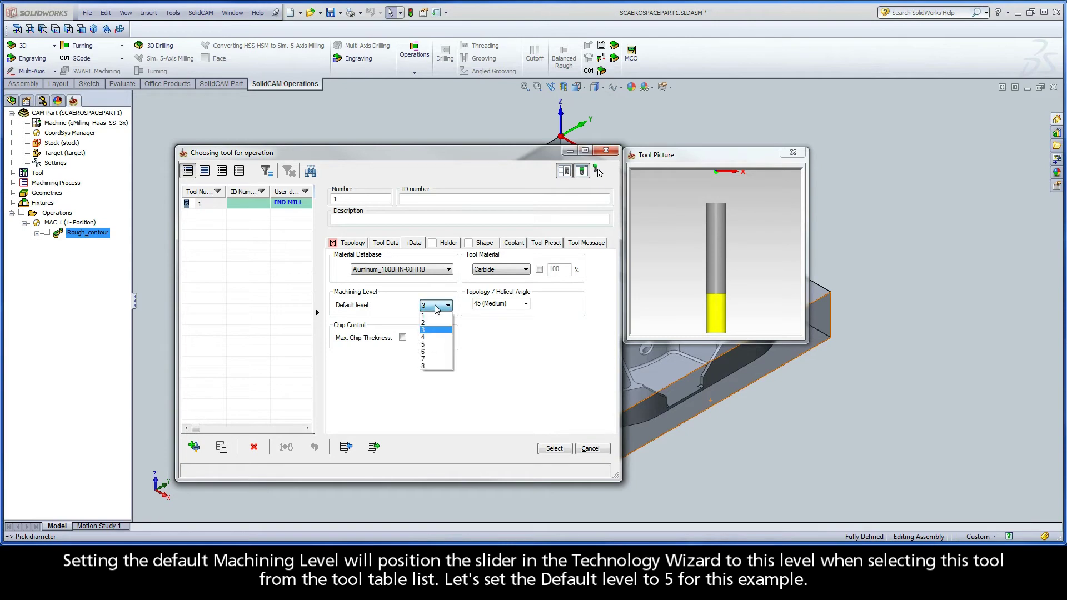
click(436, 346)
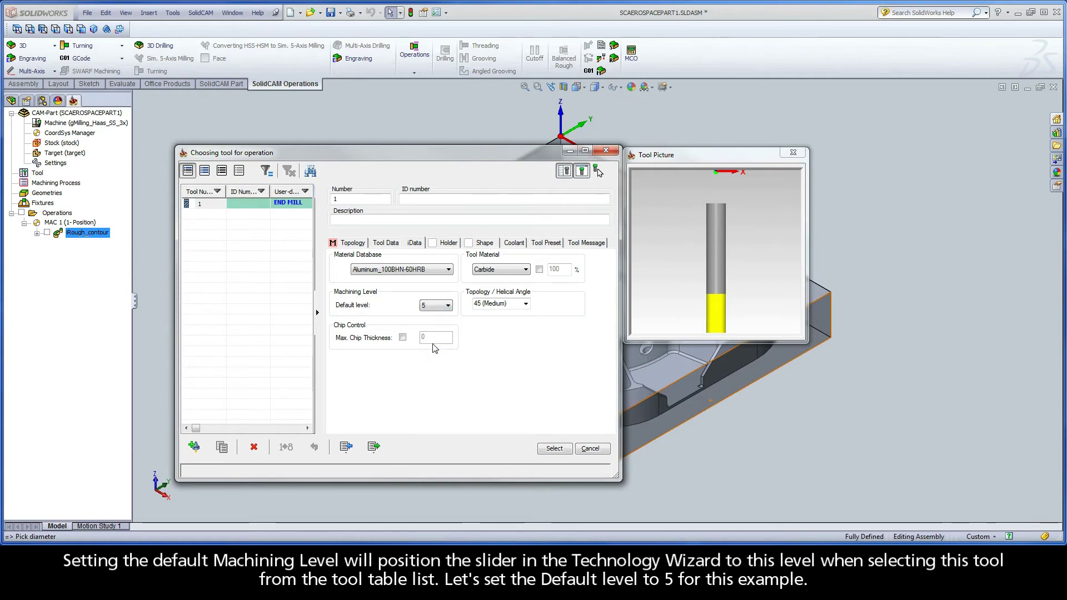
click(525, 304)
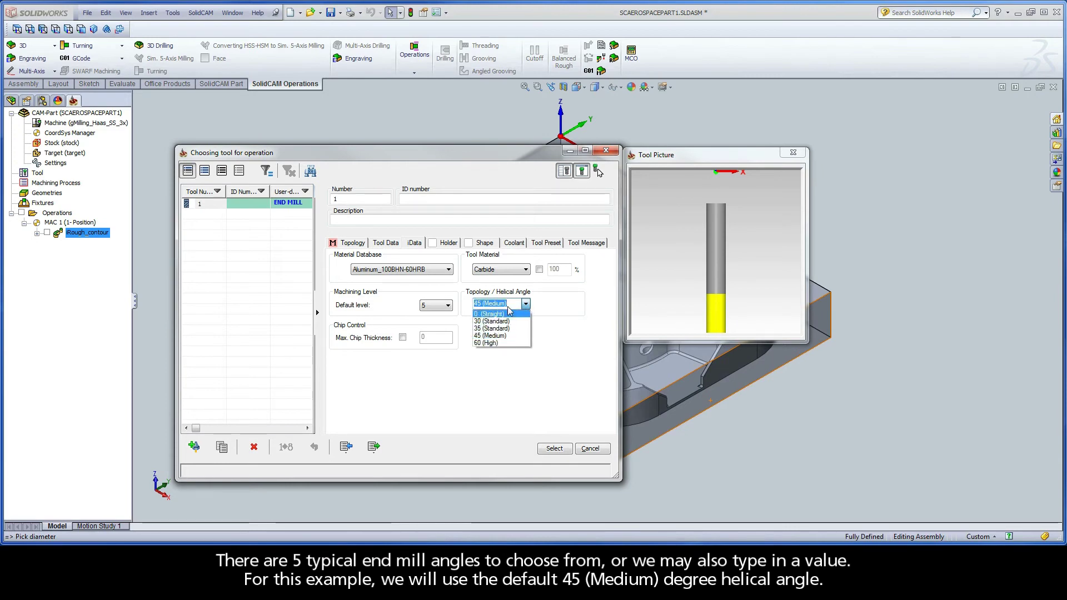
click(509, 306)
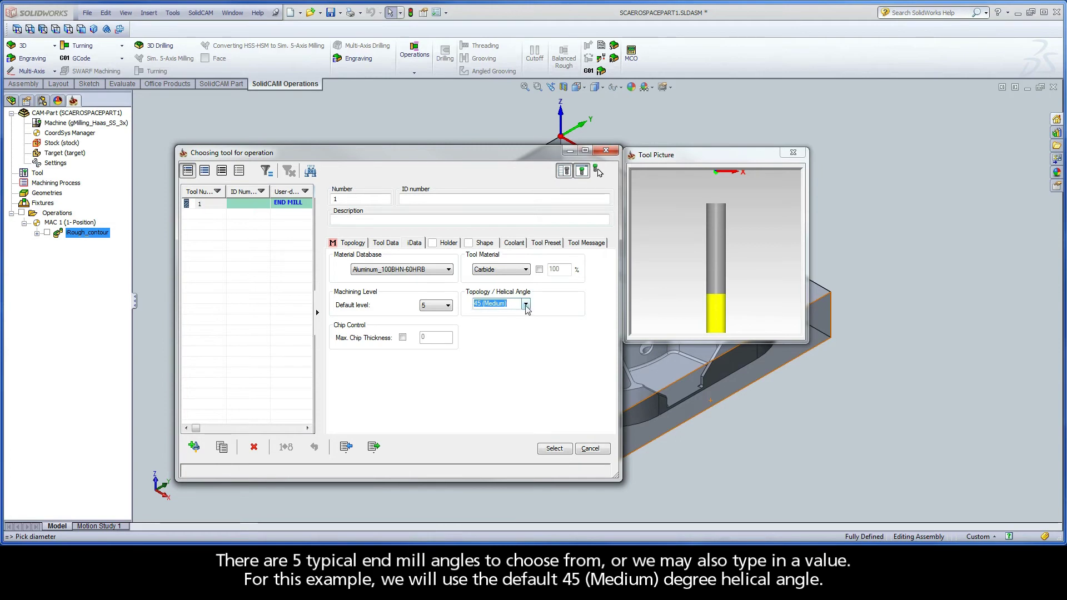
- Confirm the tool selection and change the pocket depth from 30.417 to 30
click(556, 449)
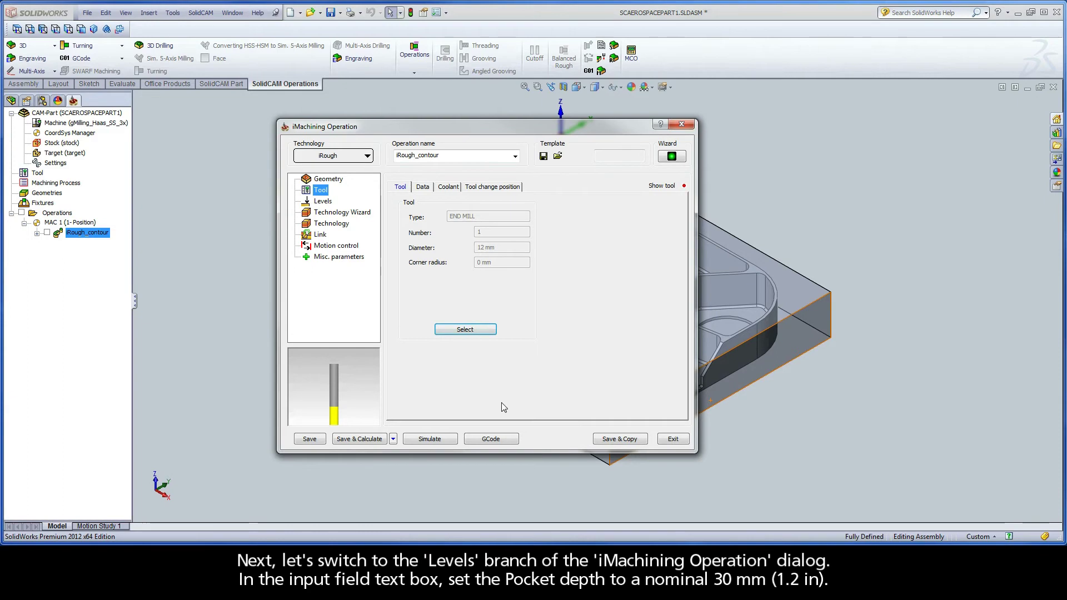
click(327, 203)
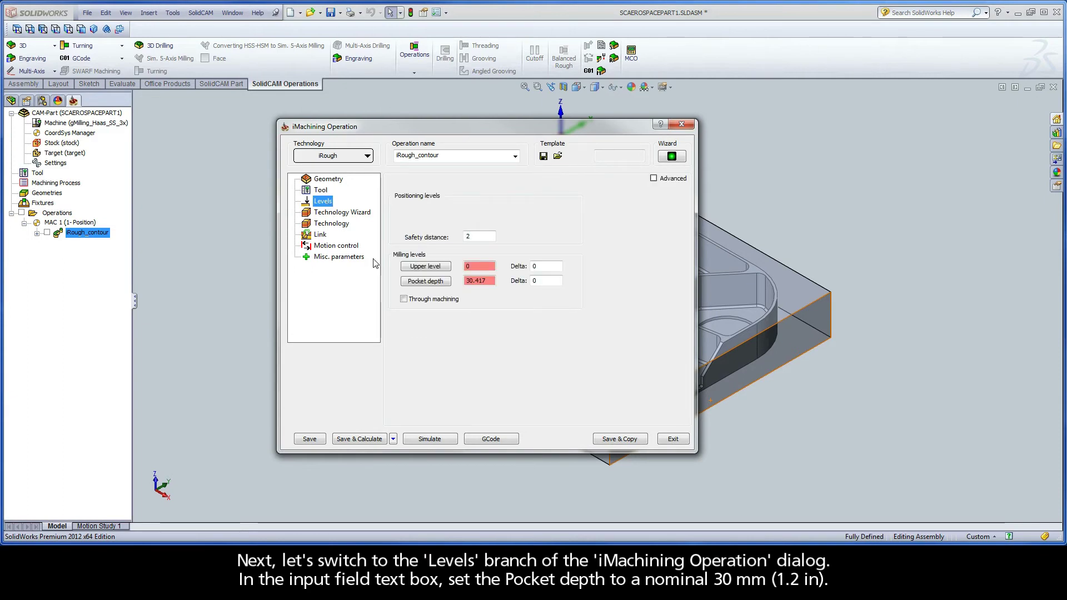
drag(488, 281, 459, 282)
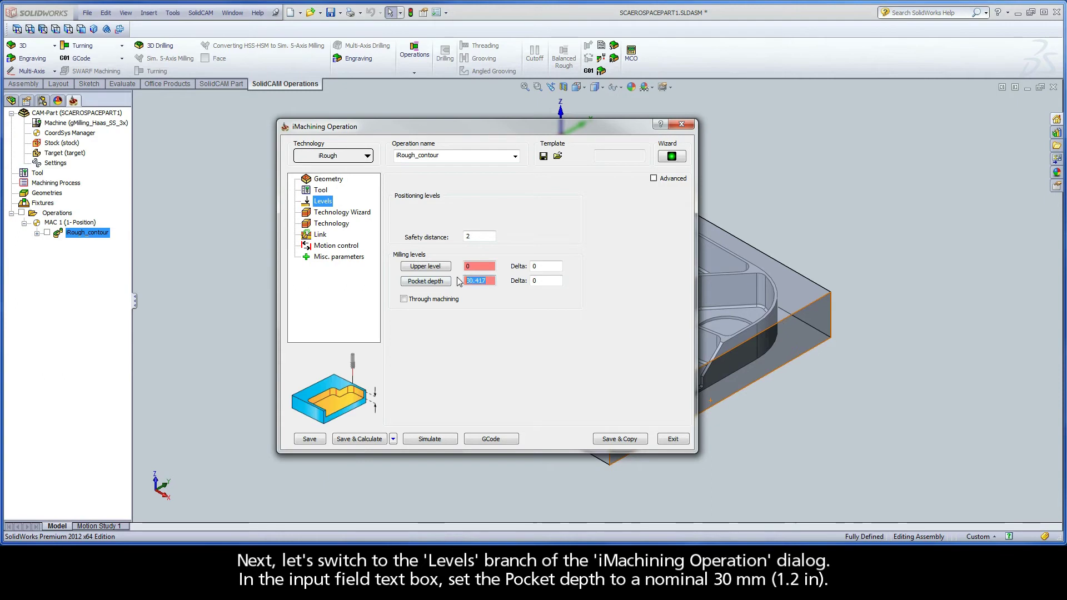
text(30)
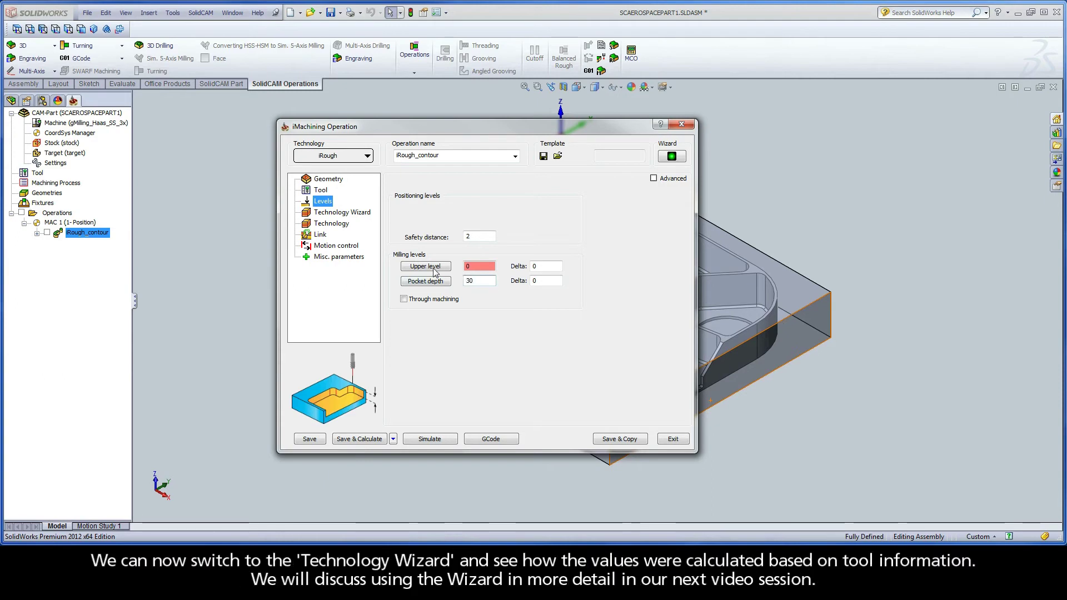
- Show the Technology Wizard's recalculated step down for the 30 mm pocket
click(336, 217)
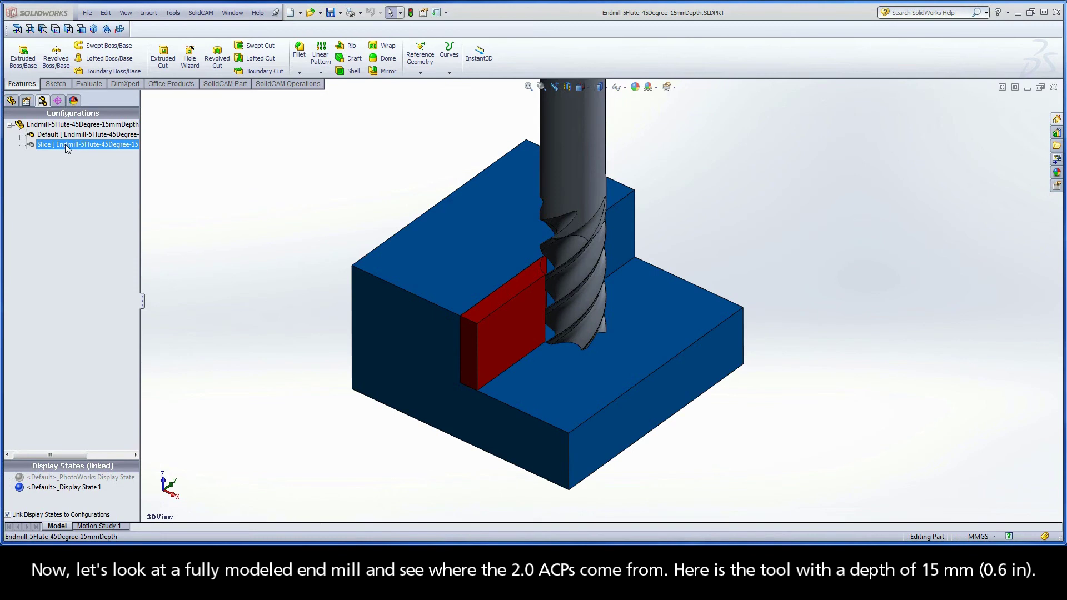
- Activate the end mill part's Slice configuration and its saved sectional view orientation
double_click(65, 145)
right_click(185, 146)
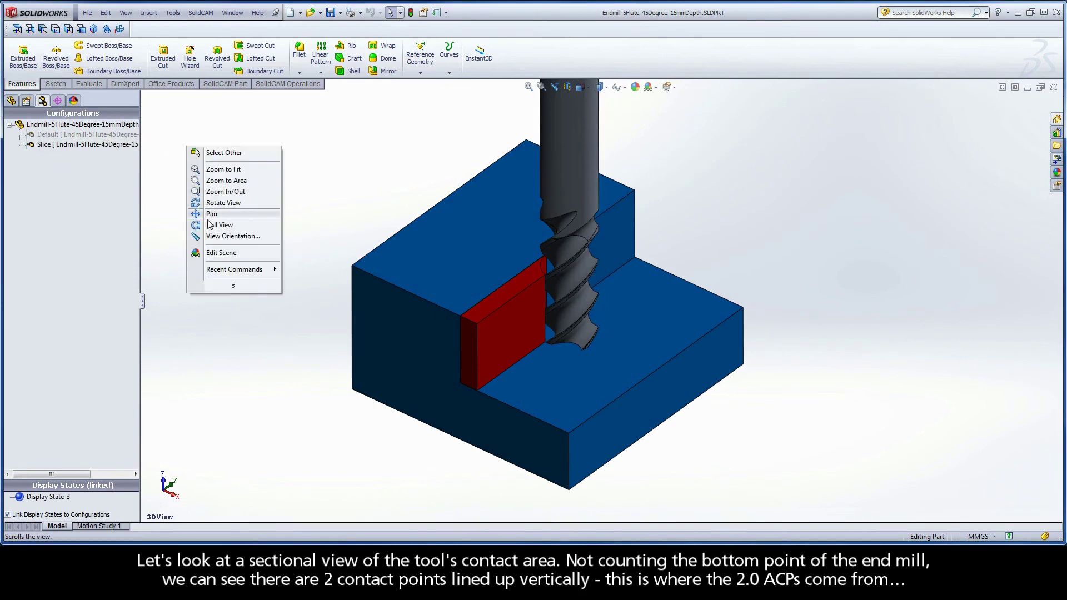
click(217, 241)
double_click(225, 281)
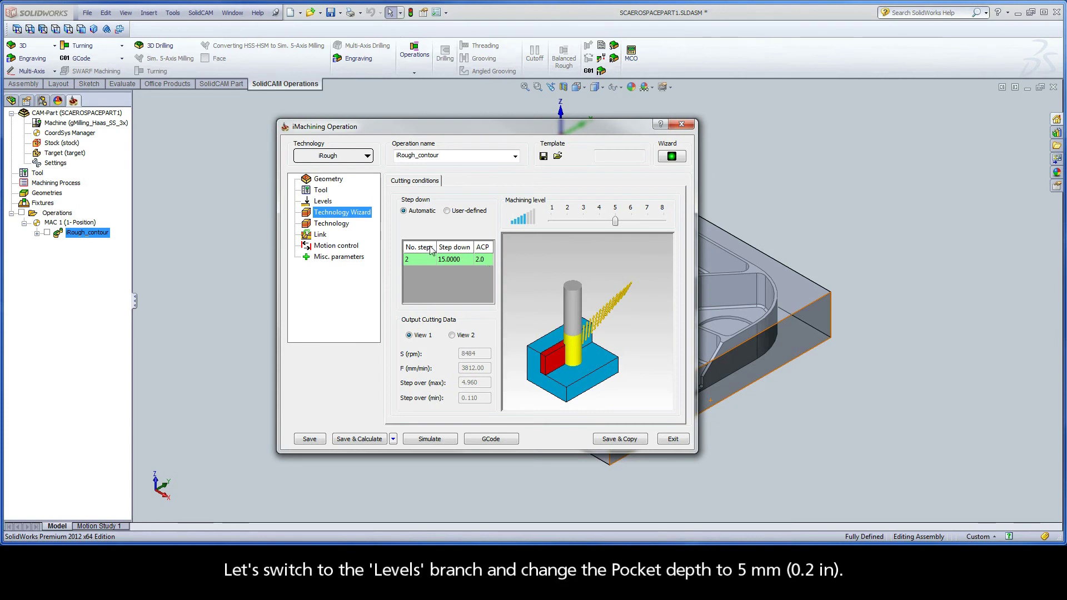
- Set the pocket depth to 5 and check the wizard's single 5 mm step
click(327, 203)
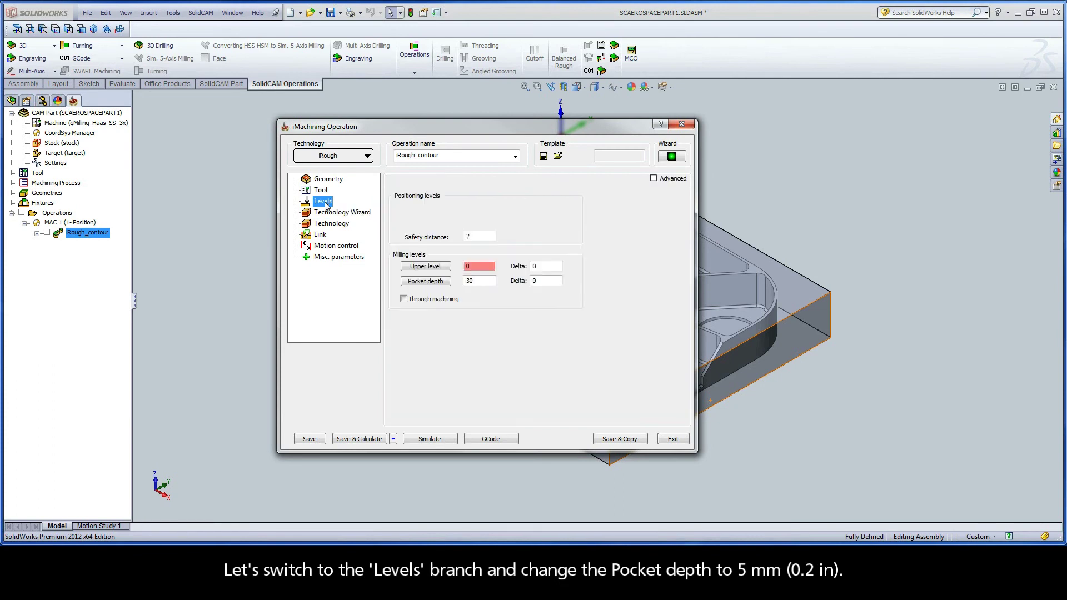
double_click(470, 280)
text(5)
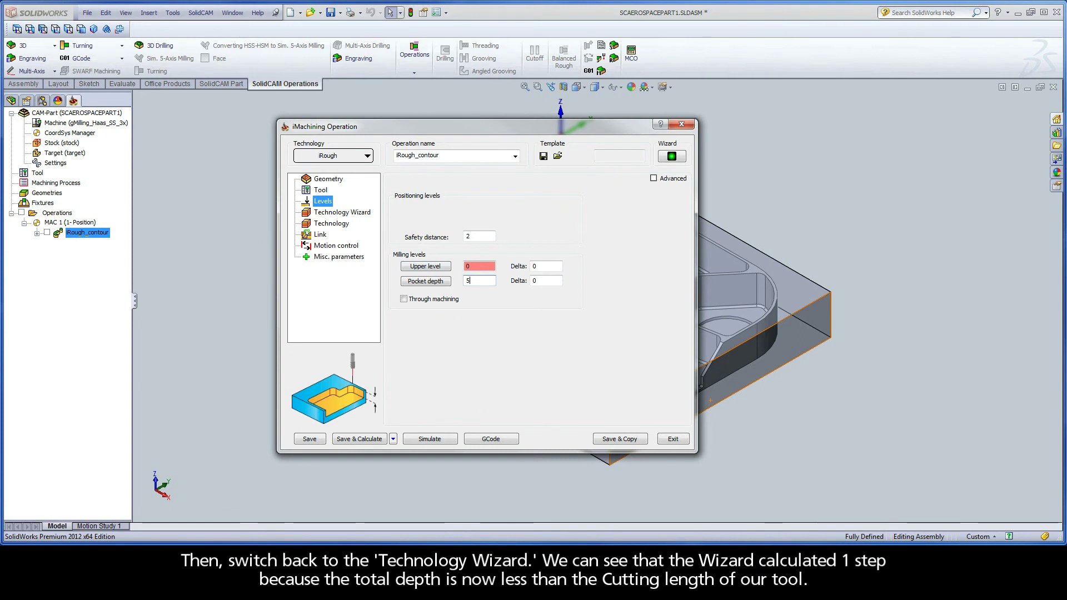
click(330, 211)
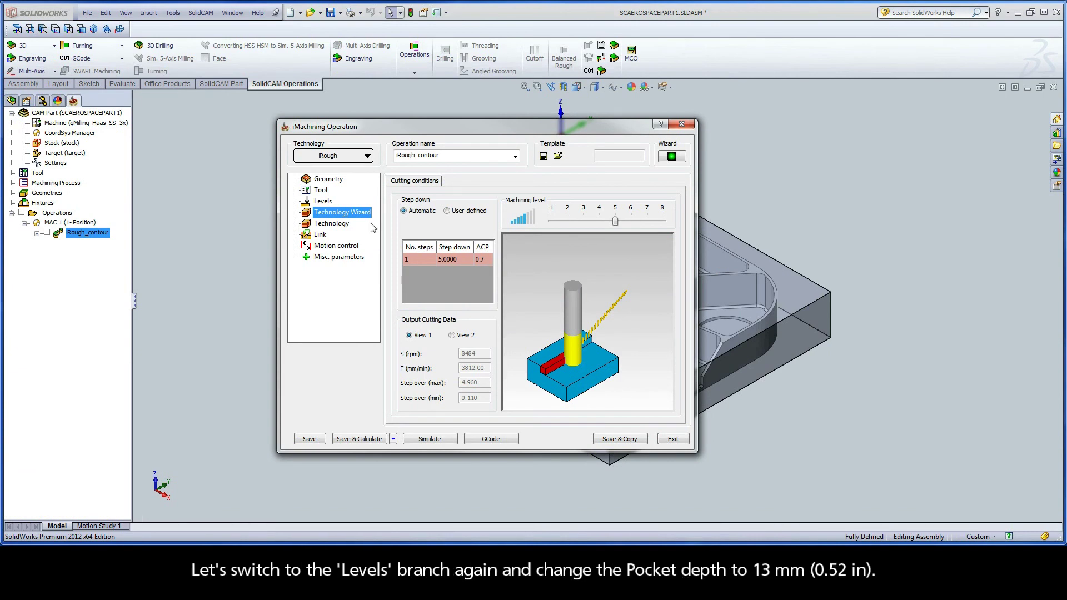
- Change the pocket depth to 13 and check the wizard's step down and ACP
click(323, 201)
double_click(479, 281)
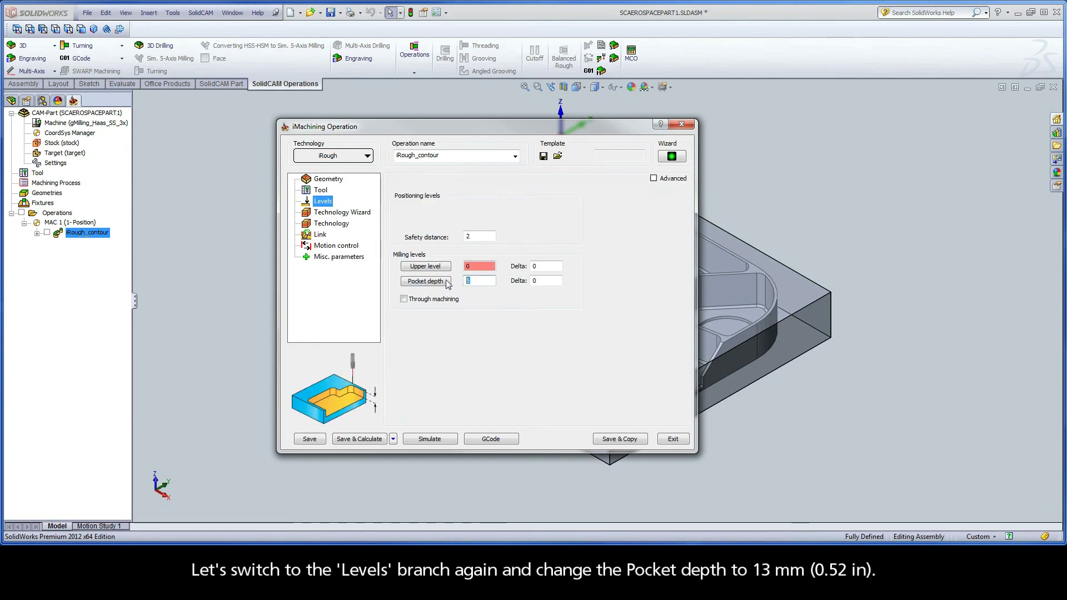
text(13)
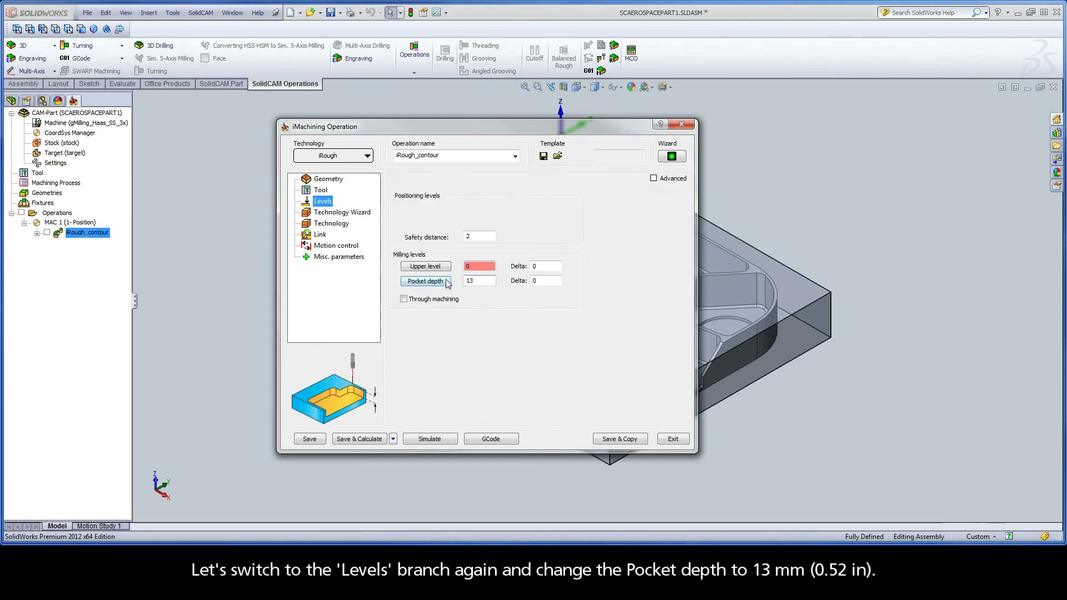
click(332, 215)
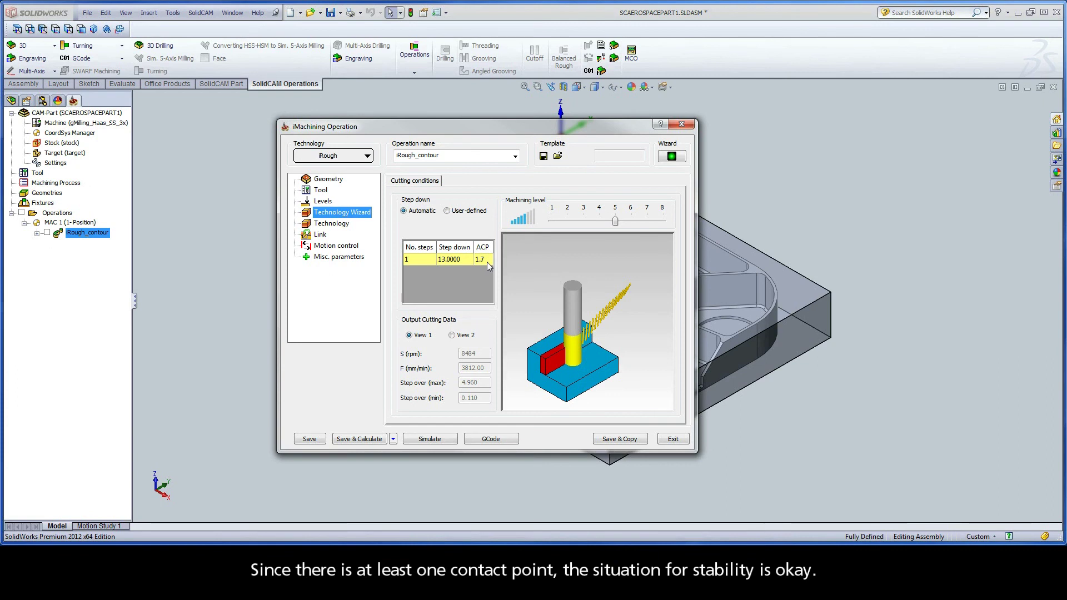
- Raise the pocket depth from 13 to 14, giving one 14 mm step at ACP 1.9
click(331, 202)
drag(485, 283, 453, 281)
text(14)
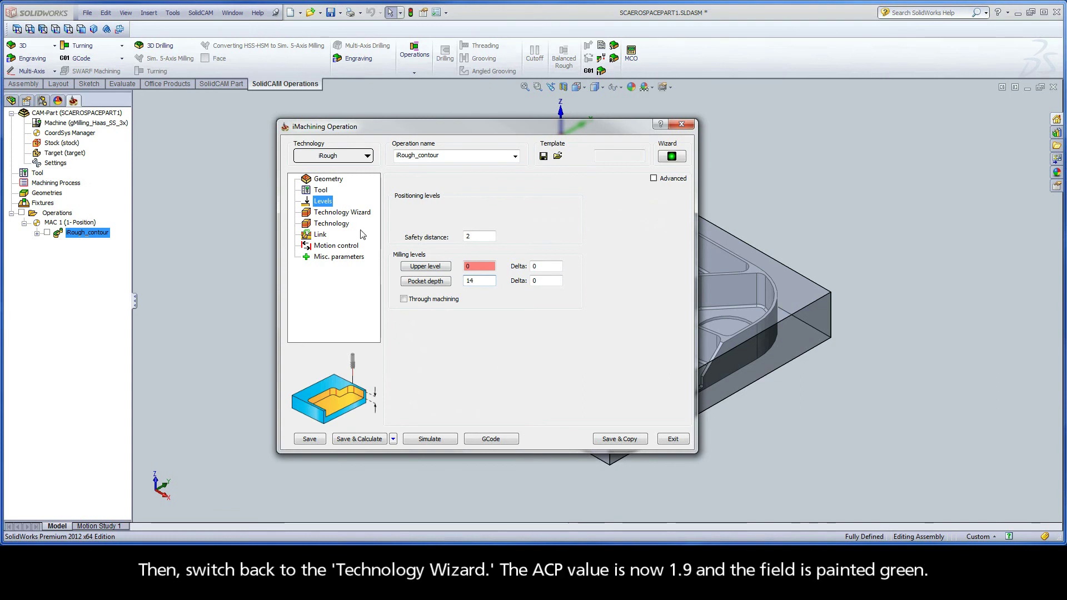
click(333, 213)
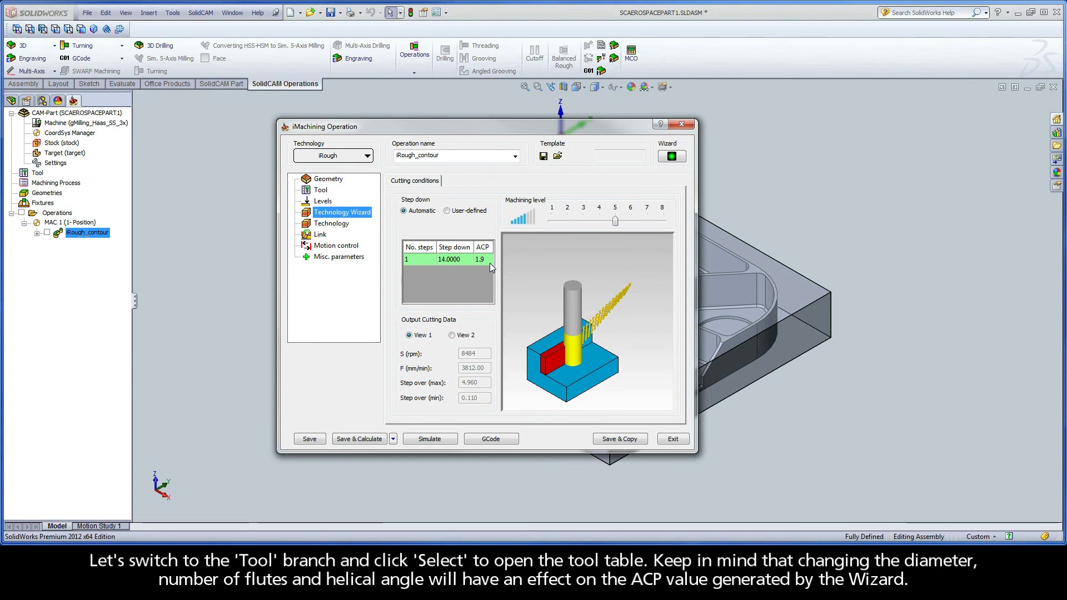
- Review the end mill's iData in the tool table, then reselect the 14 mm pocket depth
click(323, 191)
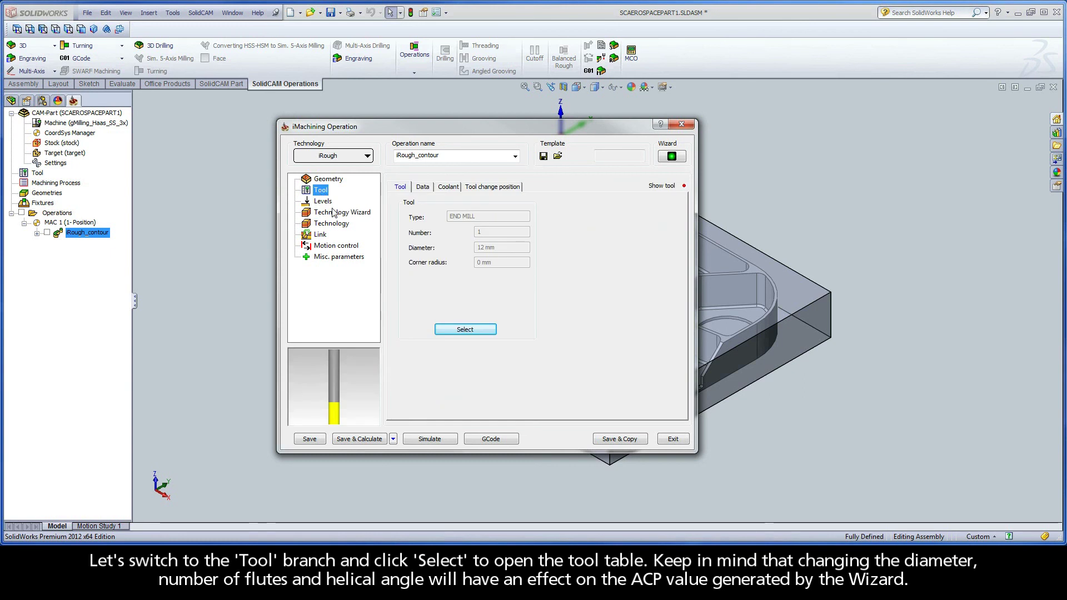
click(458, 331)
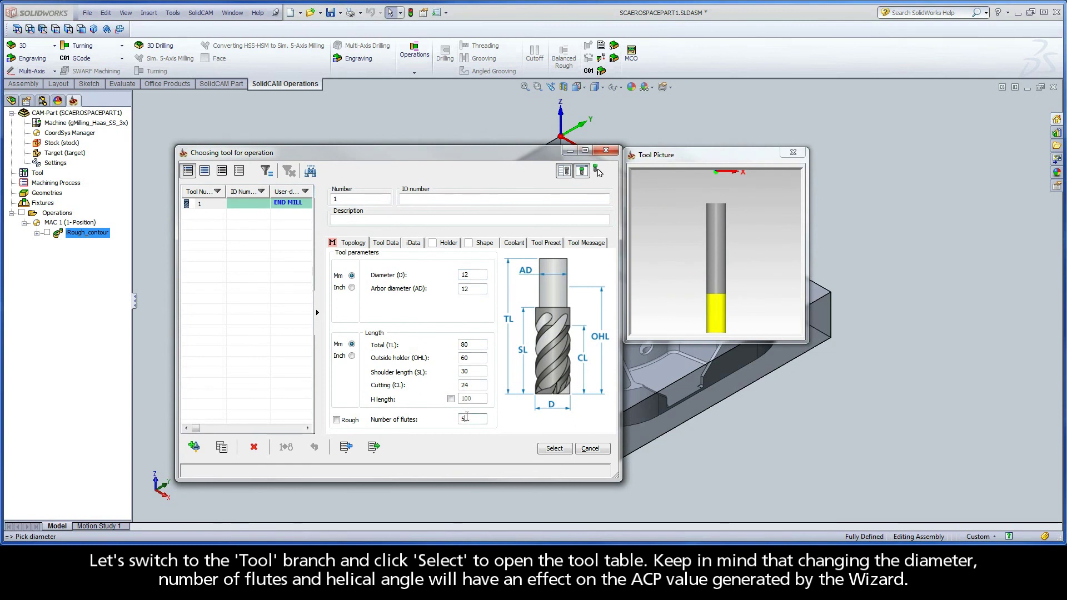
click(417, 243)
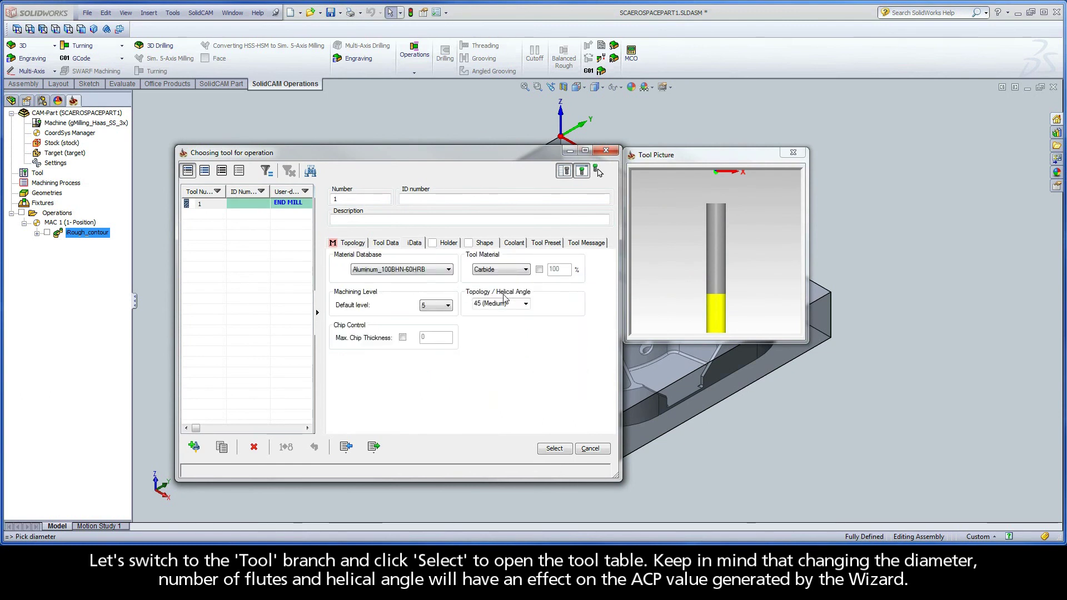
click(553, 448)
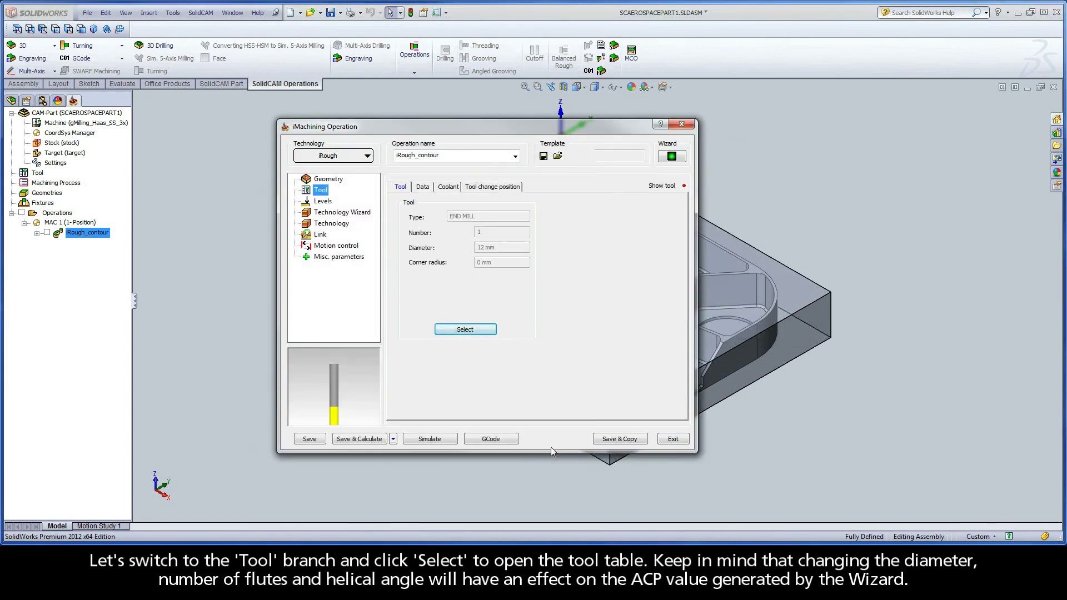
click(323, 202)
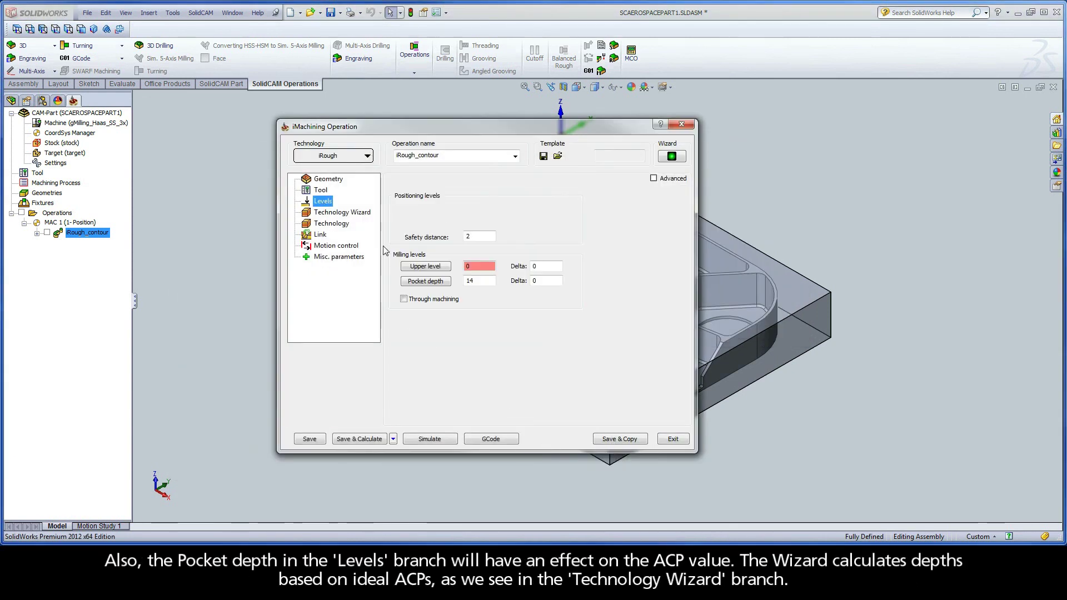
click(473, 282)
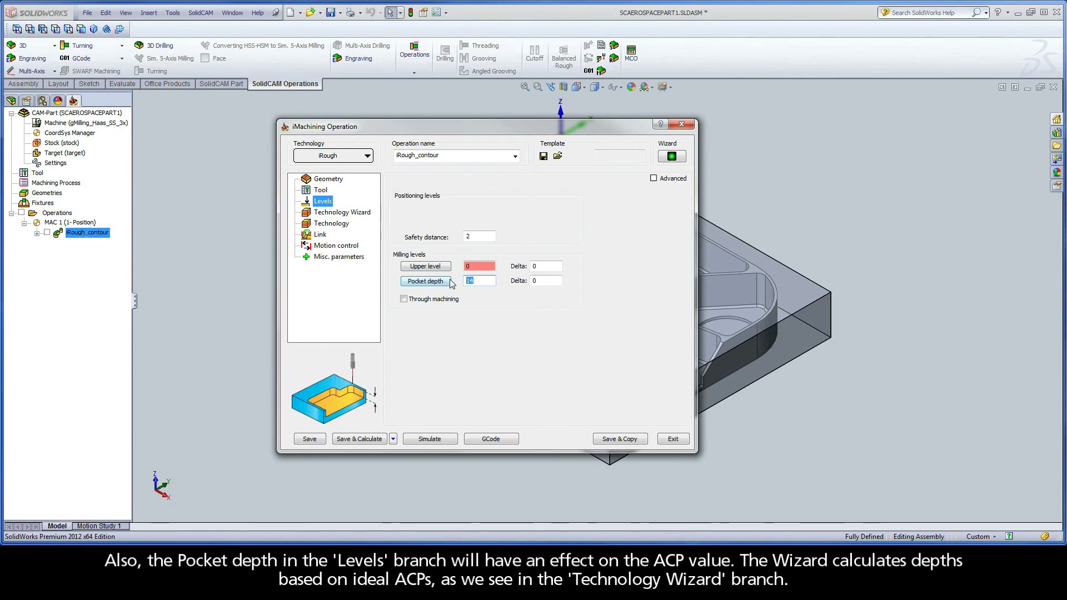
- Switch the Technology Wizard step down to User-defined, keeping No. steps at 1 (ACP 1.9)
click(348, 214)
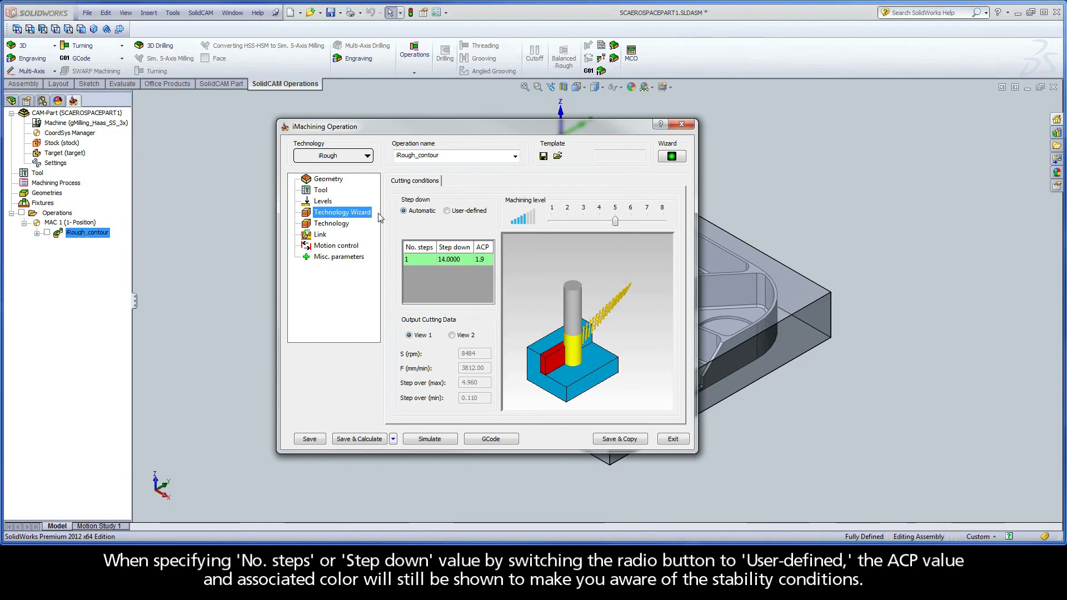
click(446, 211)
click(448, 227)
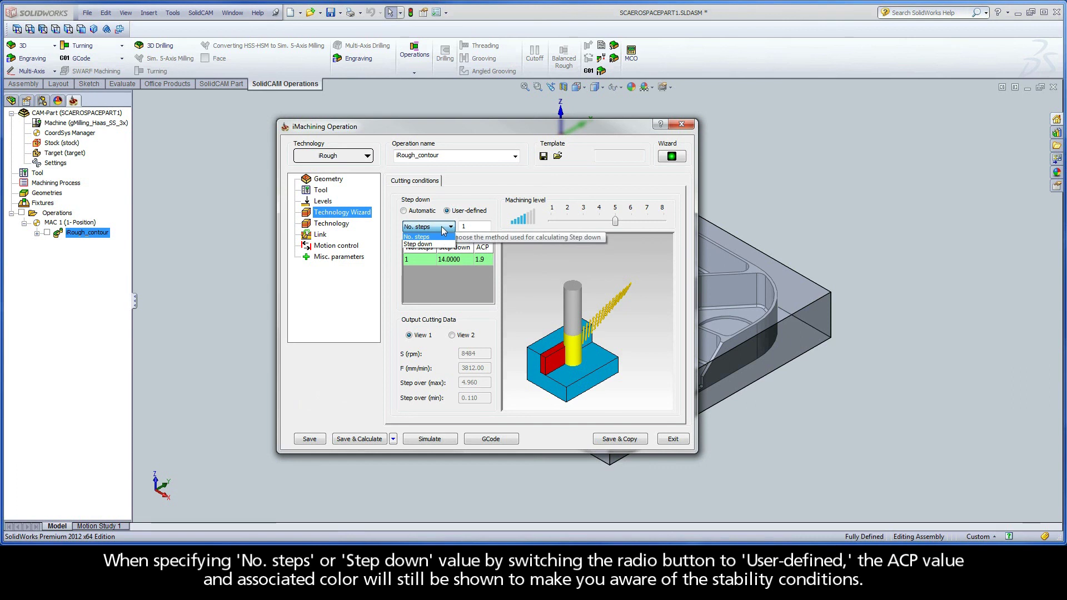
click(443, 228)
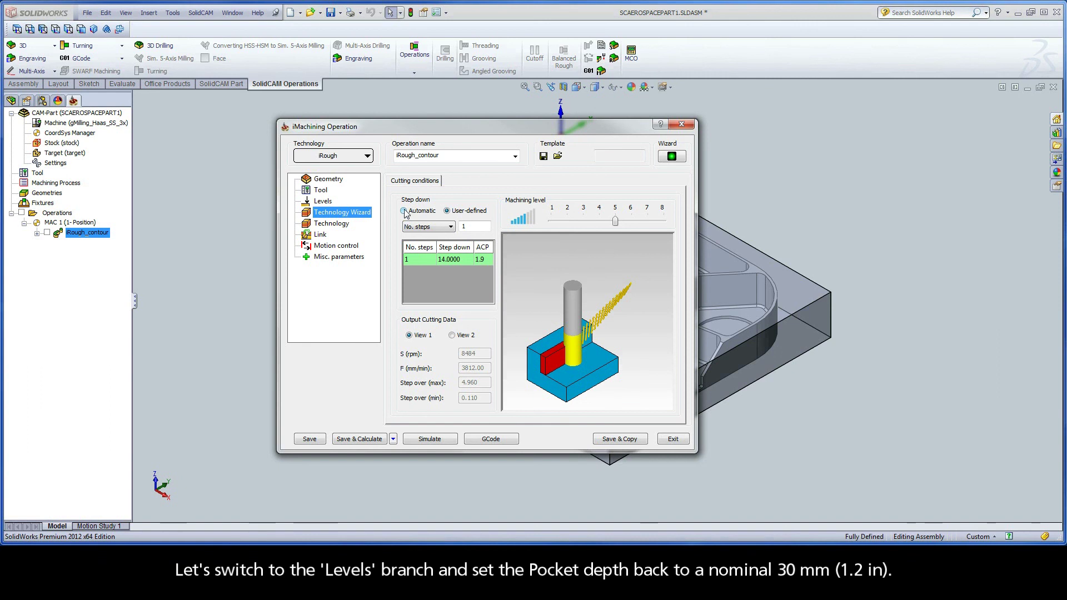
- Change the Levels pocket depth from 14 to 30 and set the wizard step down to Automatic
click(325, 202)
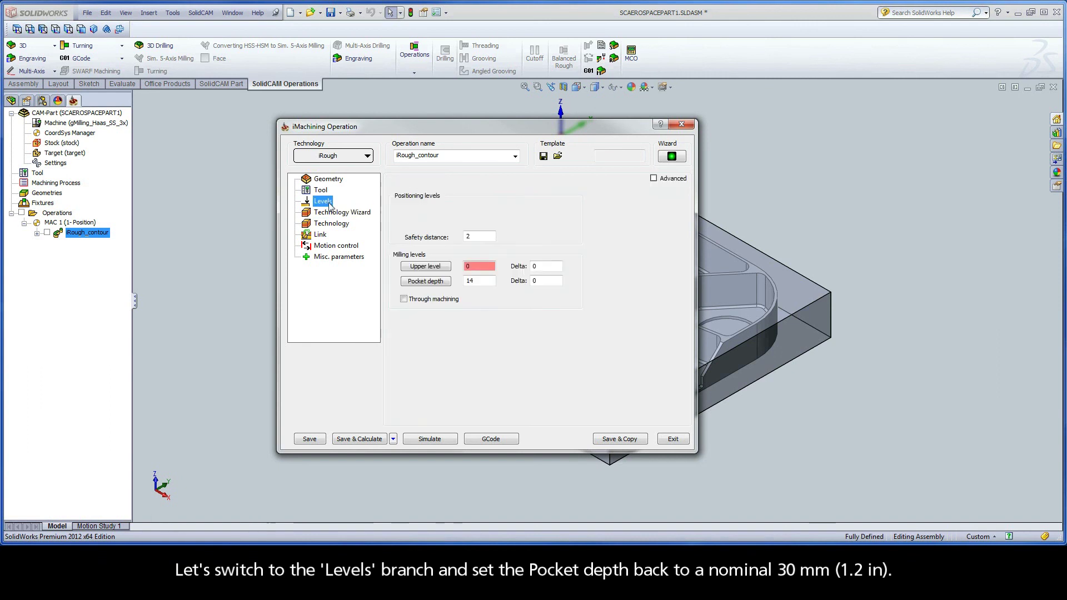
double_click(470, 280)
text(30)
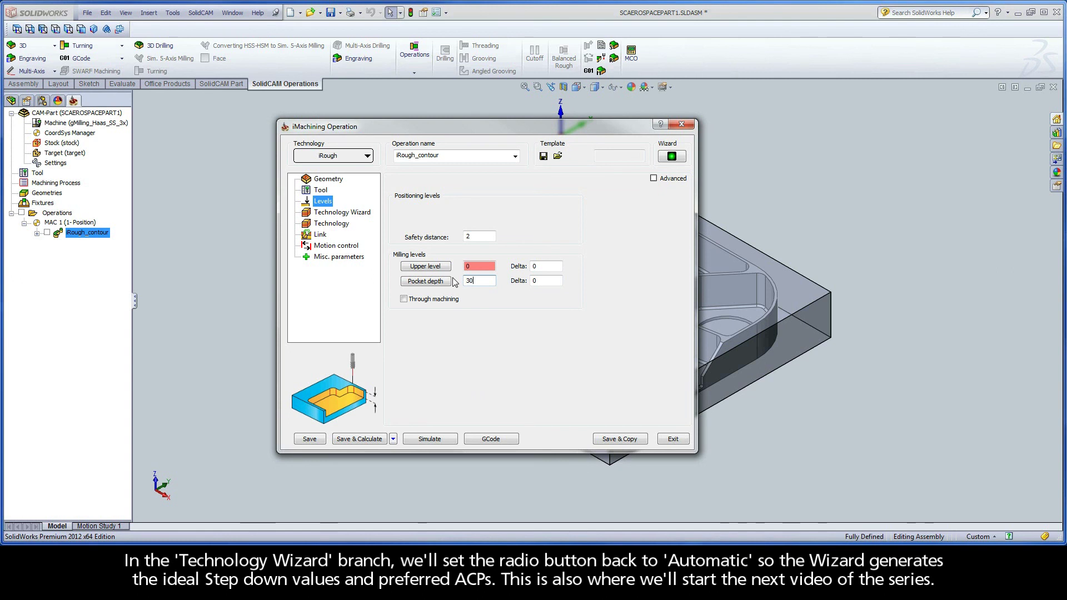
click(347, 215)
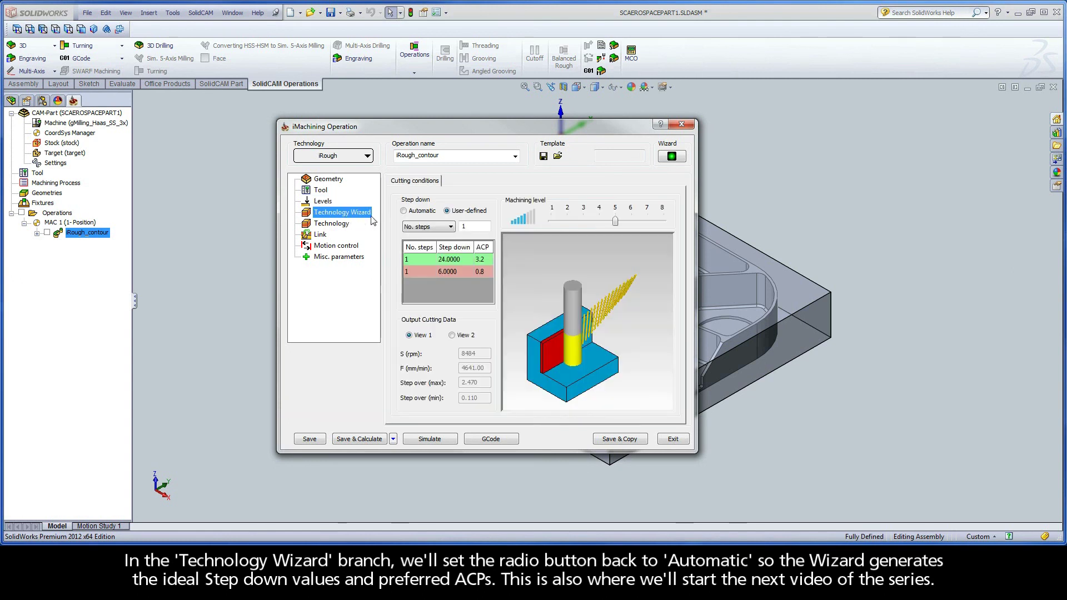
click(404, 211)
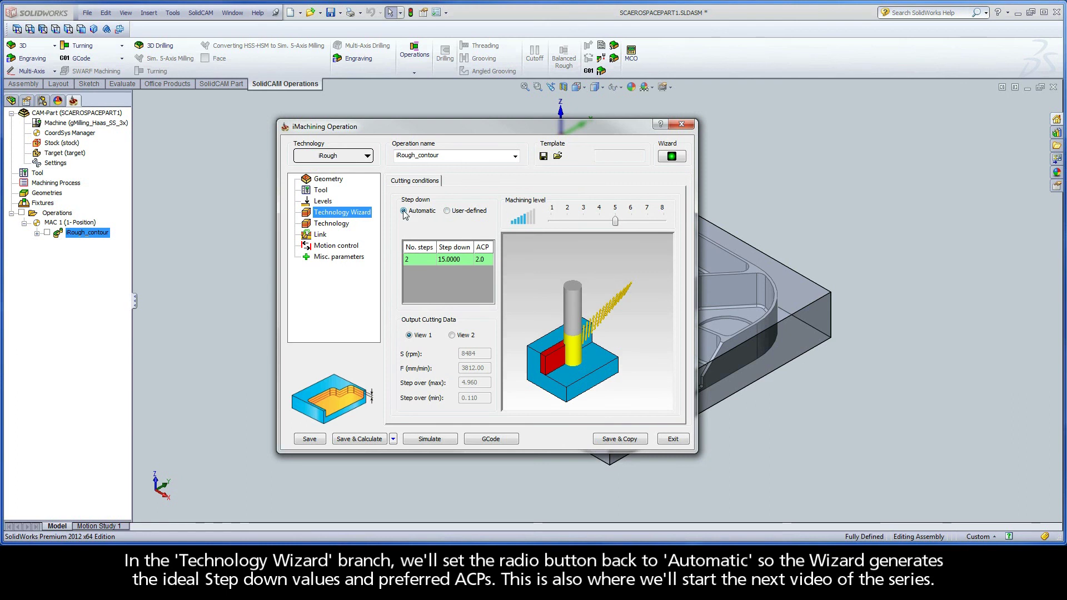